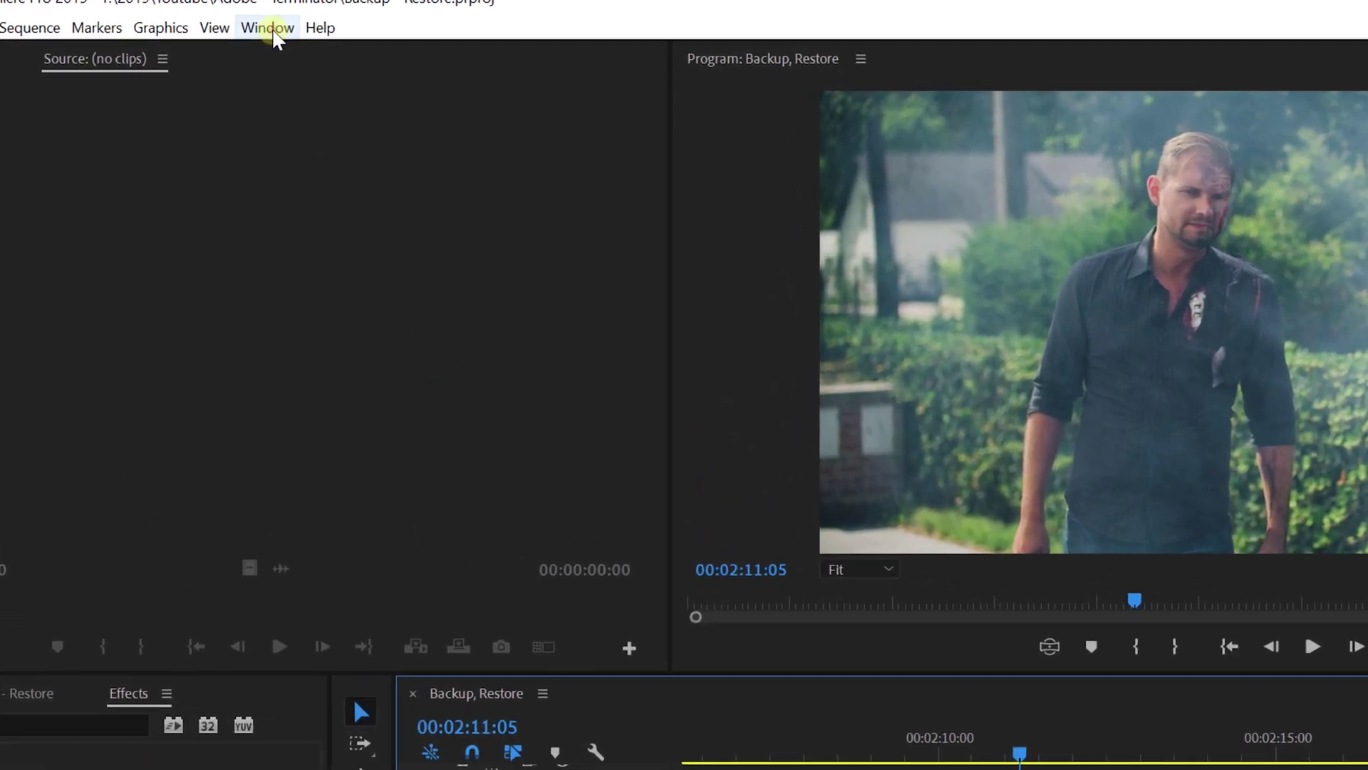
Show the Lumetri Color panel from the Window menu and collapse its Basic Correction section.
click(253, 32)
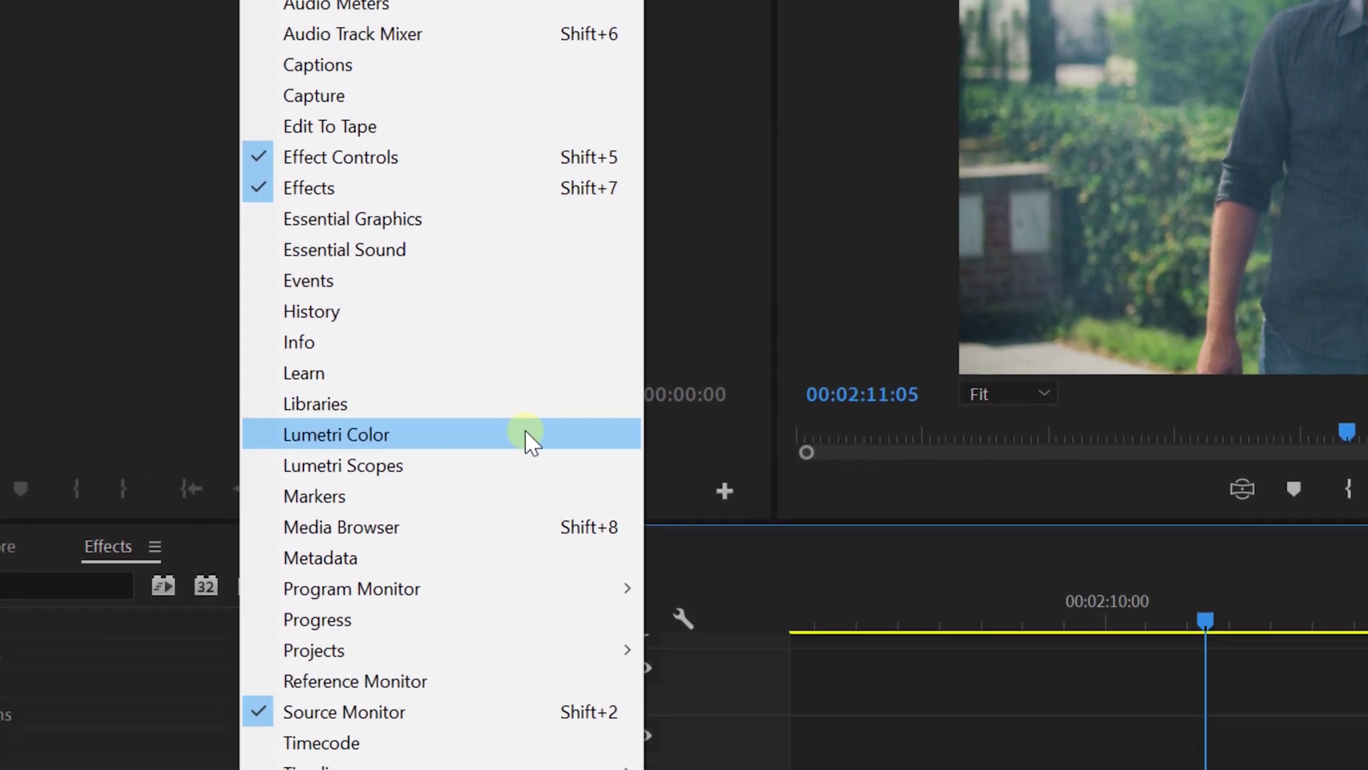
click(525, 428)
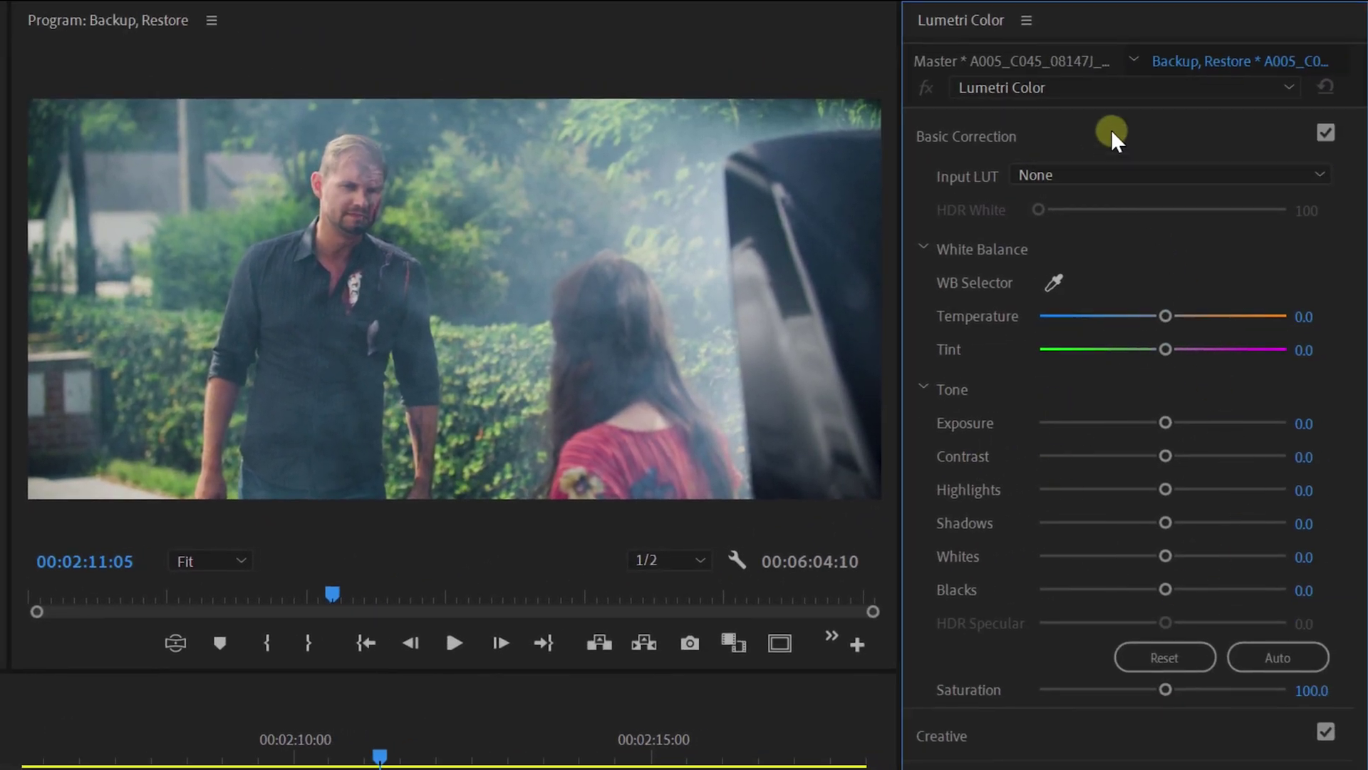
click(1111, 130)
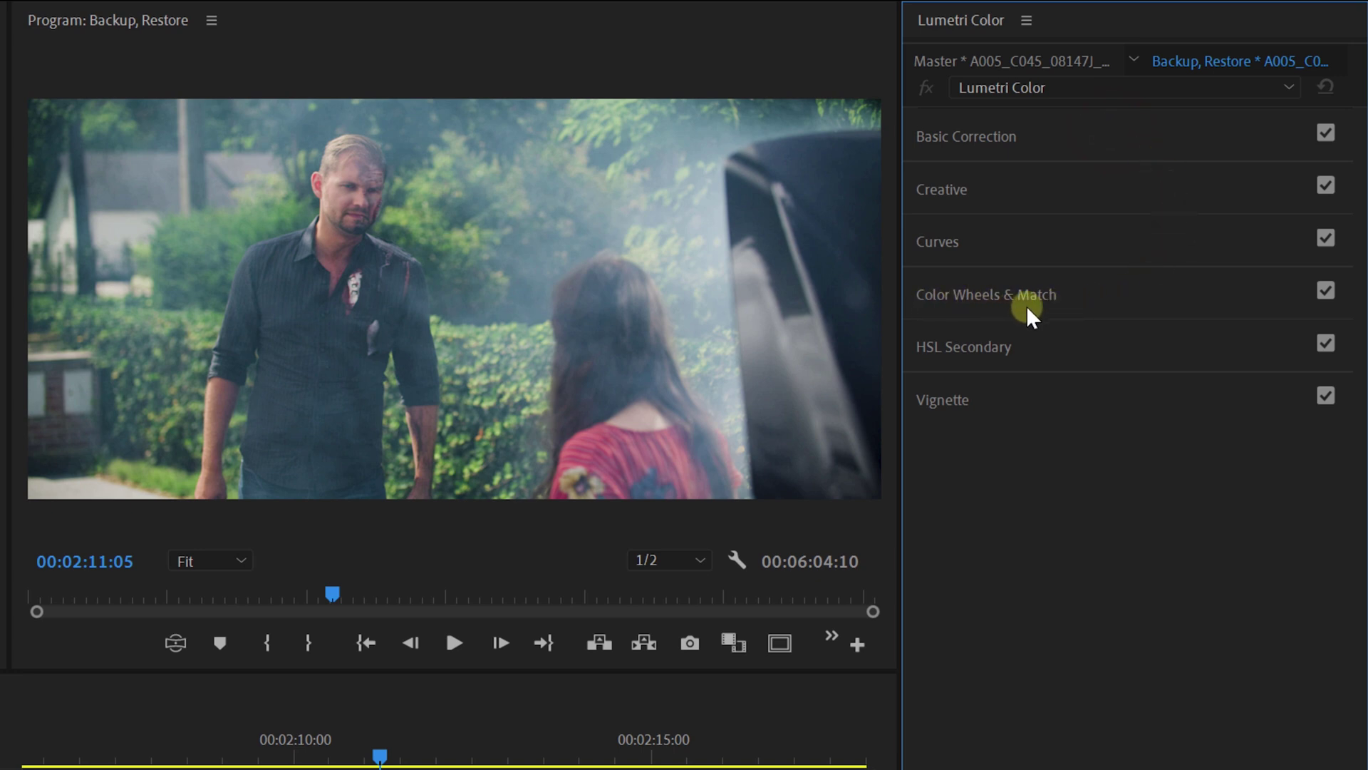
In Color Wheels & Match, push the Shadows wheel toward teal-blue and reset the Midtones wheel to neutral.
click(1083, 304)
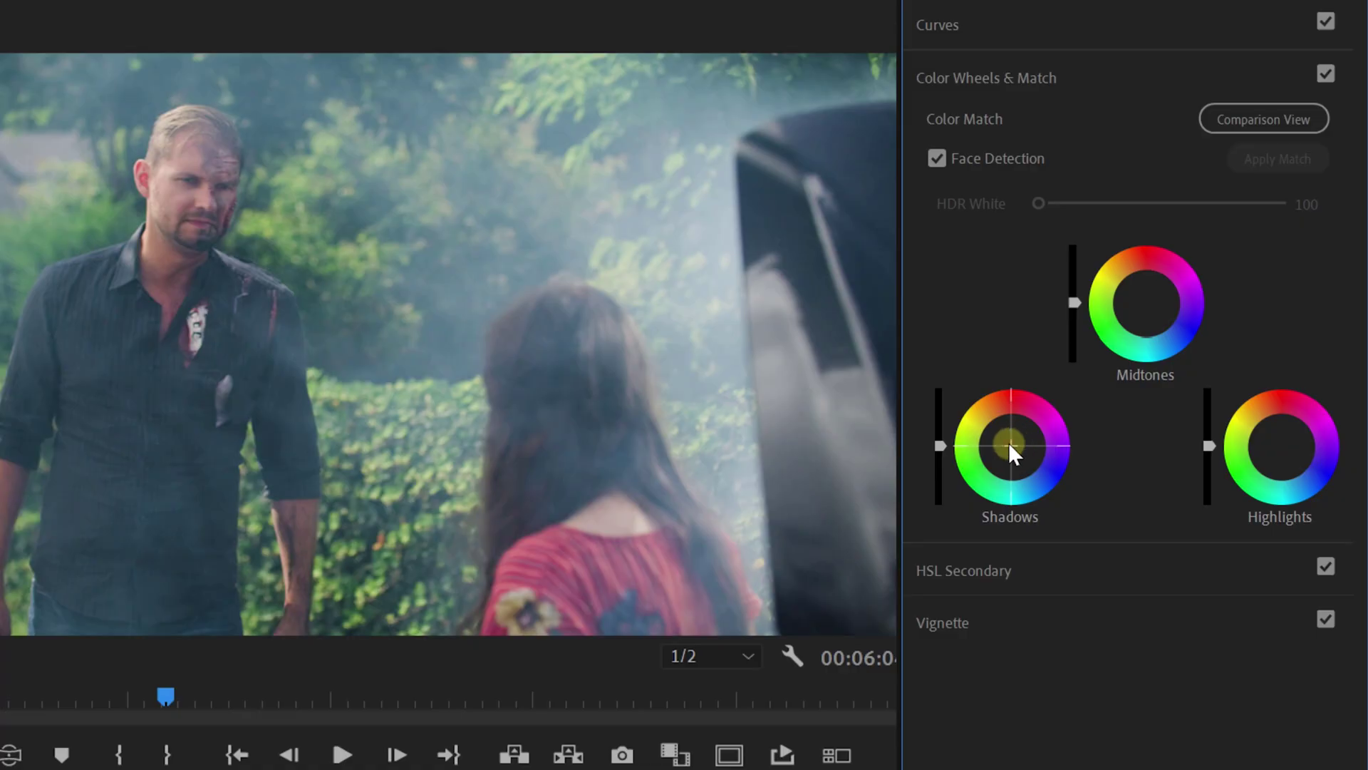
drag(1011, 446, 1031, 483)
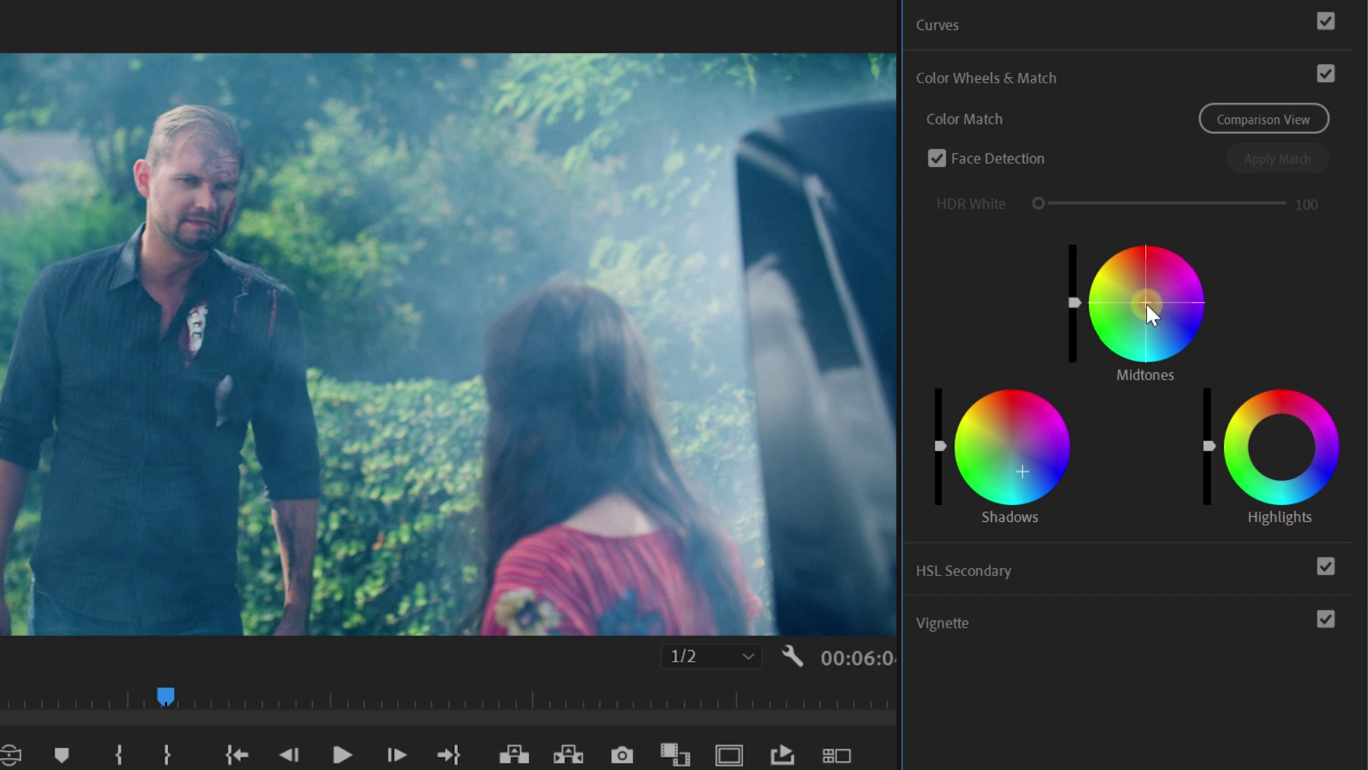
double_click(1146, 303)
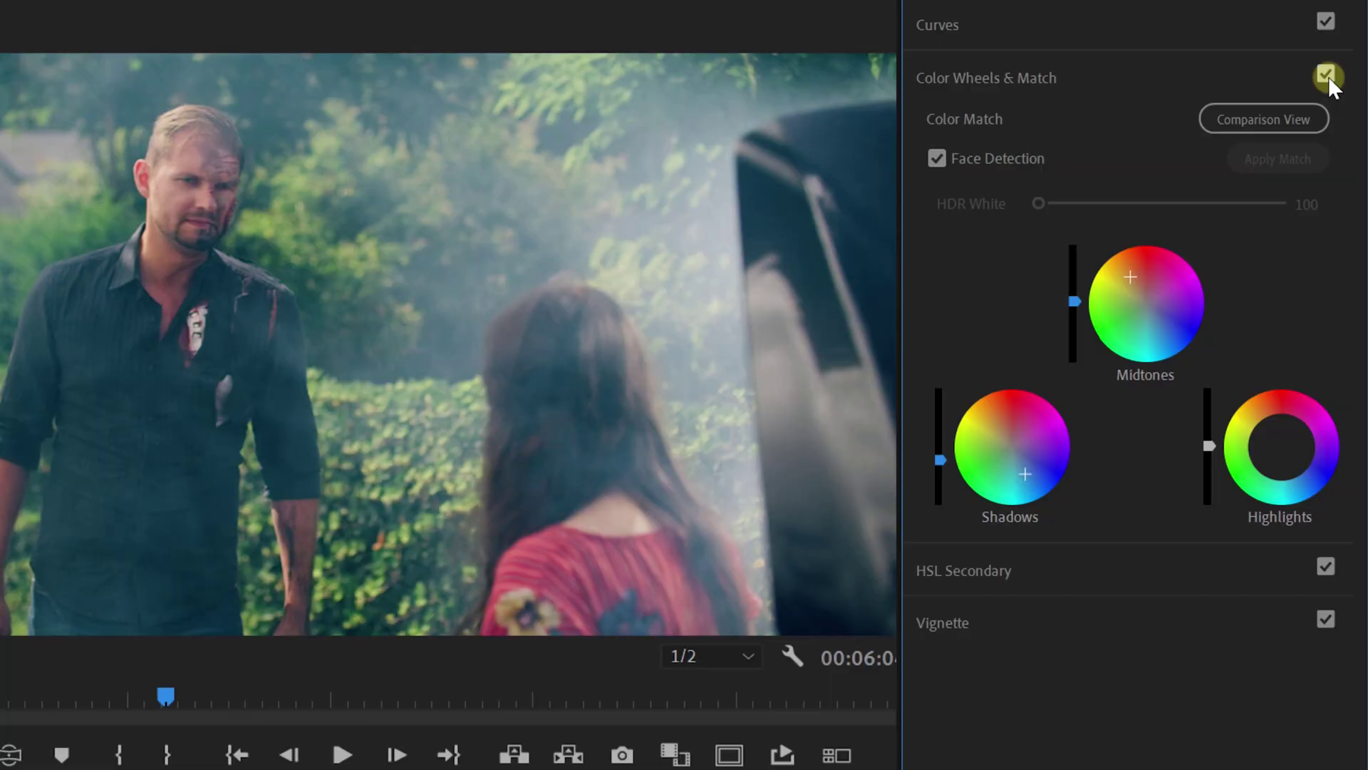
click(1327, 76)
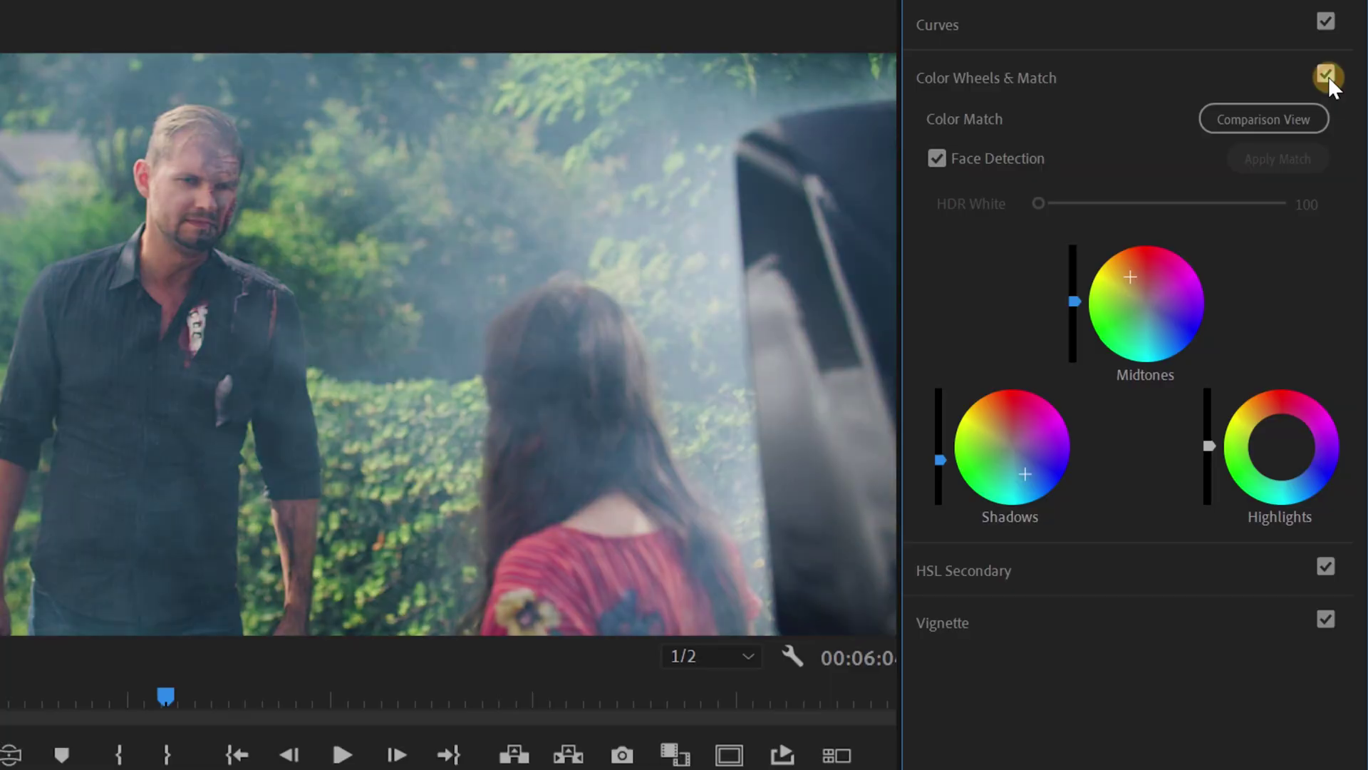
click(1327, 76)
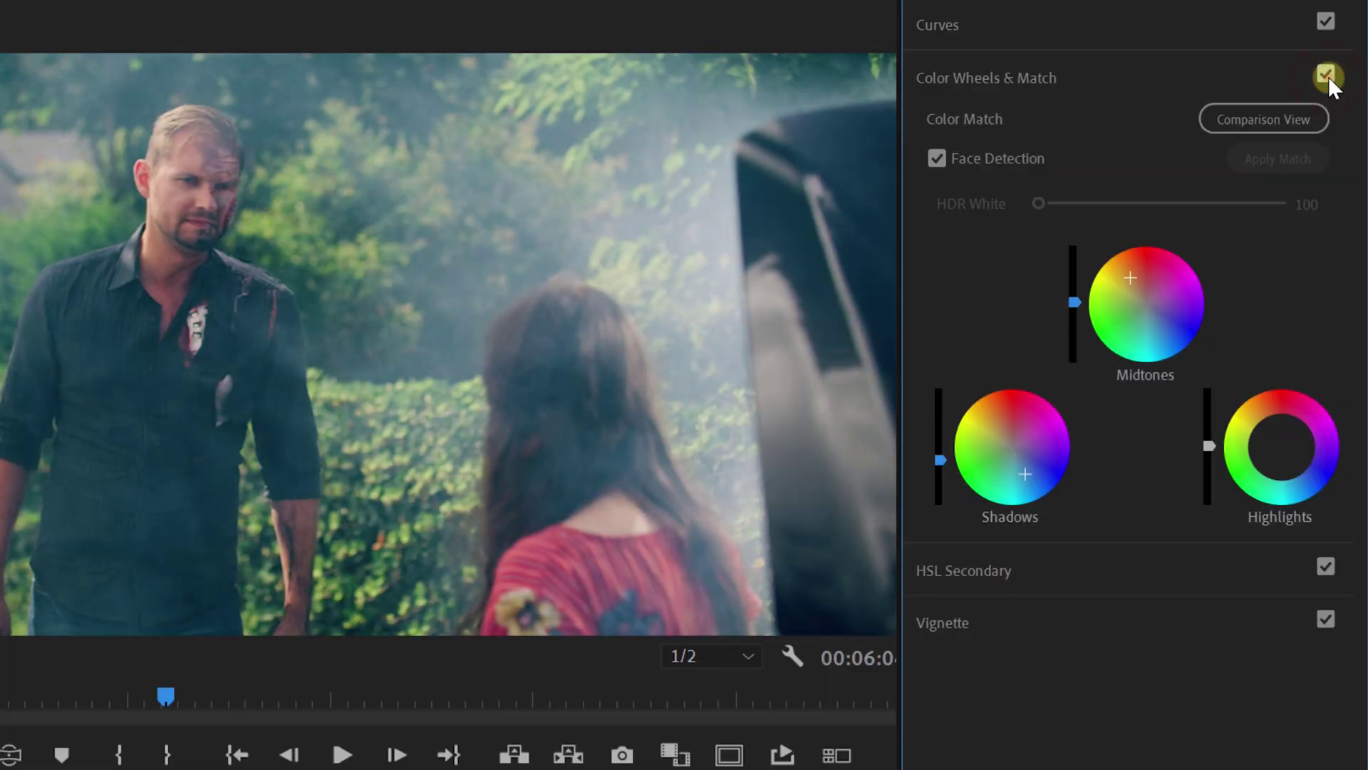
click(1327, 75)
click(1327, 77)
click(1327, 77)
click(1326, 76)
click(1327, 77)
click(1327, 75)
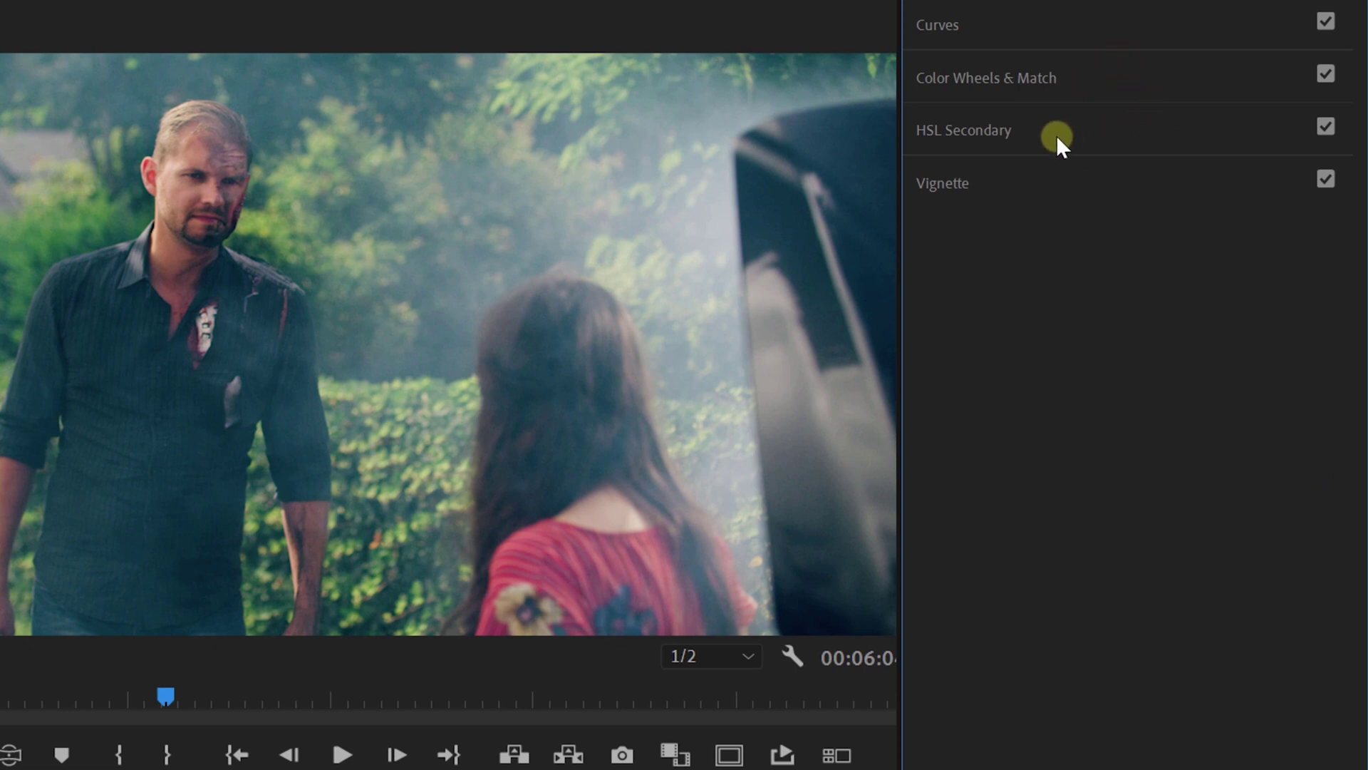
Key HSL Secondary on full hue and saturation ranges, with lightness narrowed to the darks and softened.
click(1057, 135)
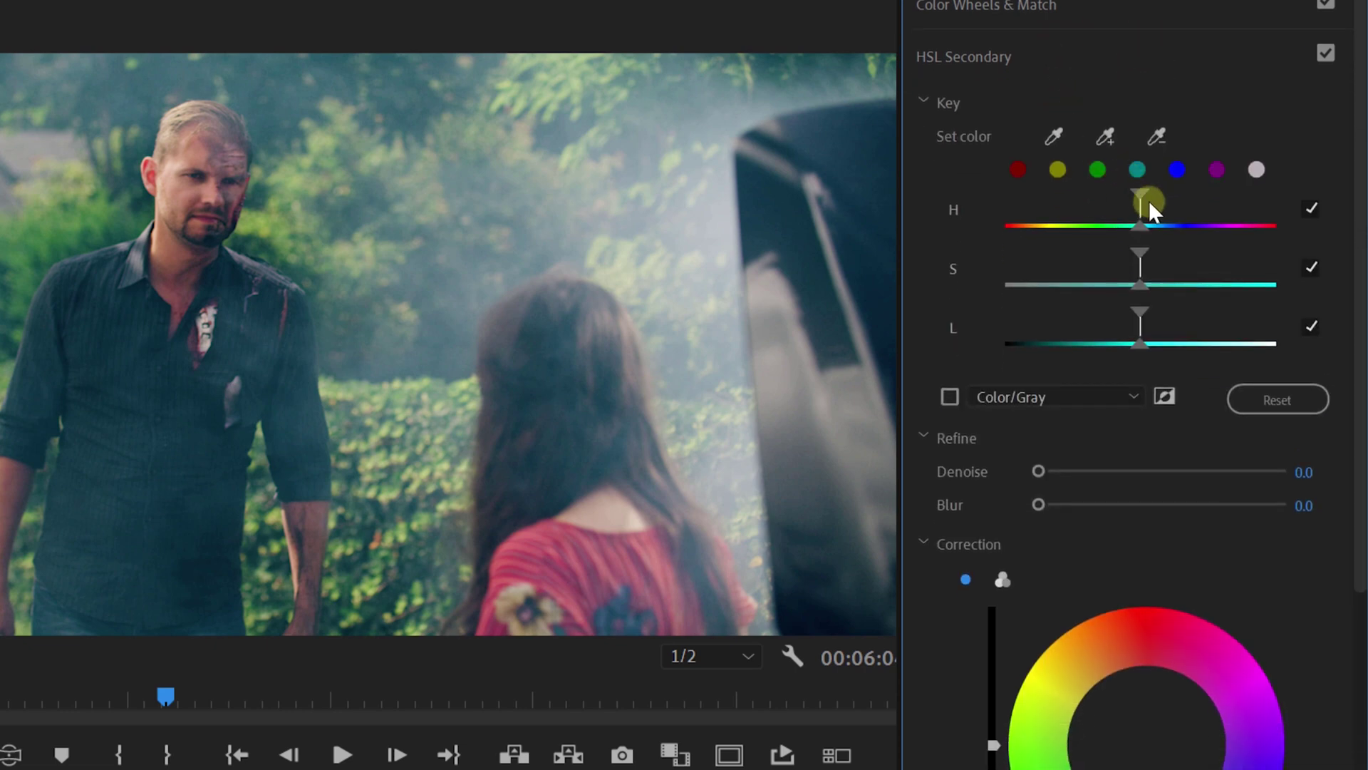
drag(1138, 191, 1038, 196)
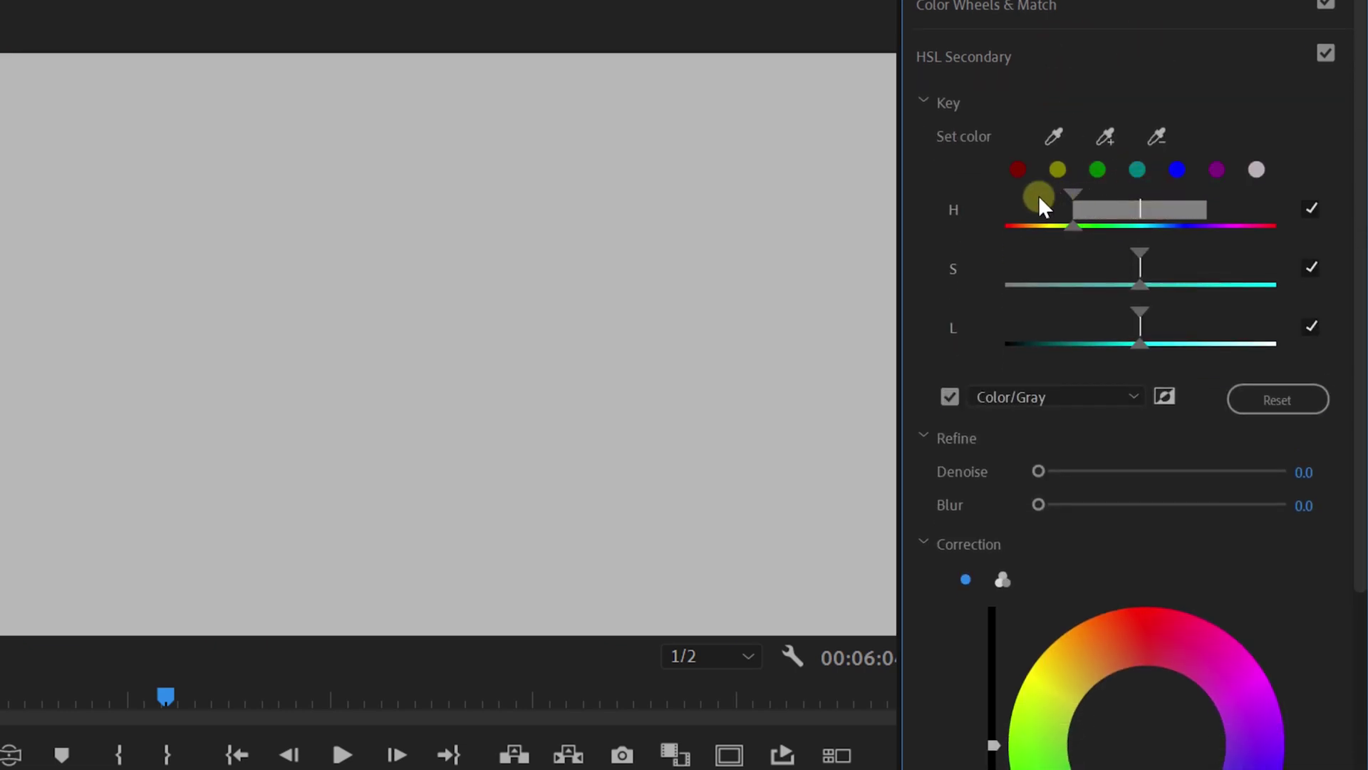
drag(981, 198, 1013, 205)
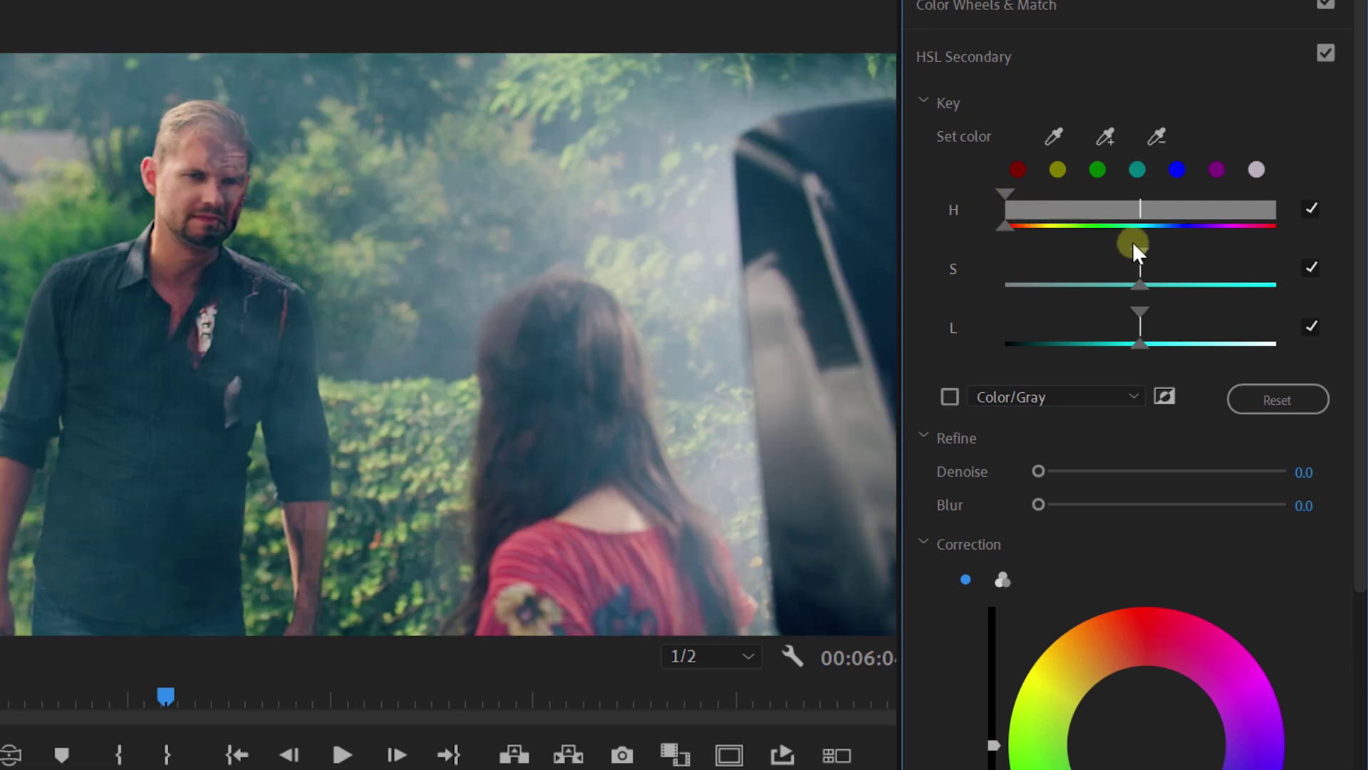
drag(1124, 254, 975, 252)
drag(1137, 308, 998, 341)
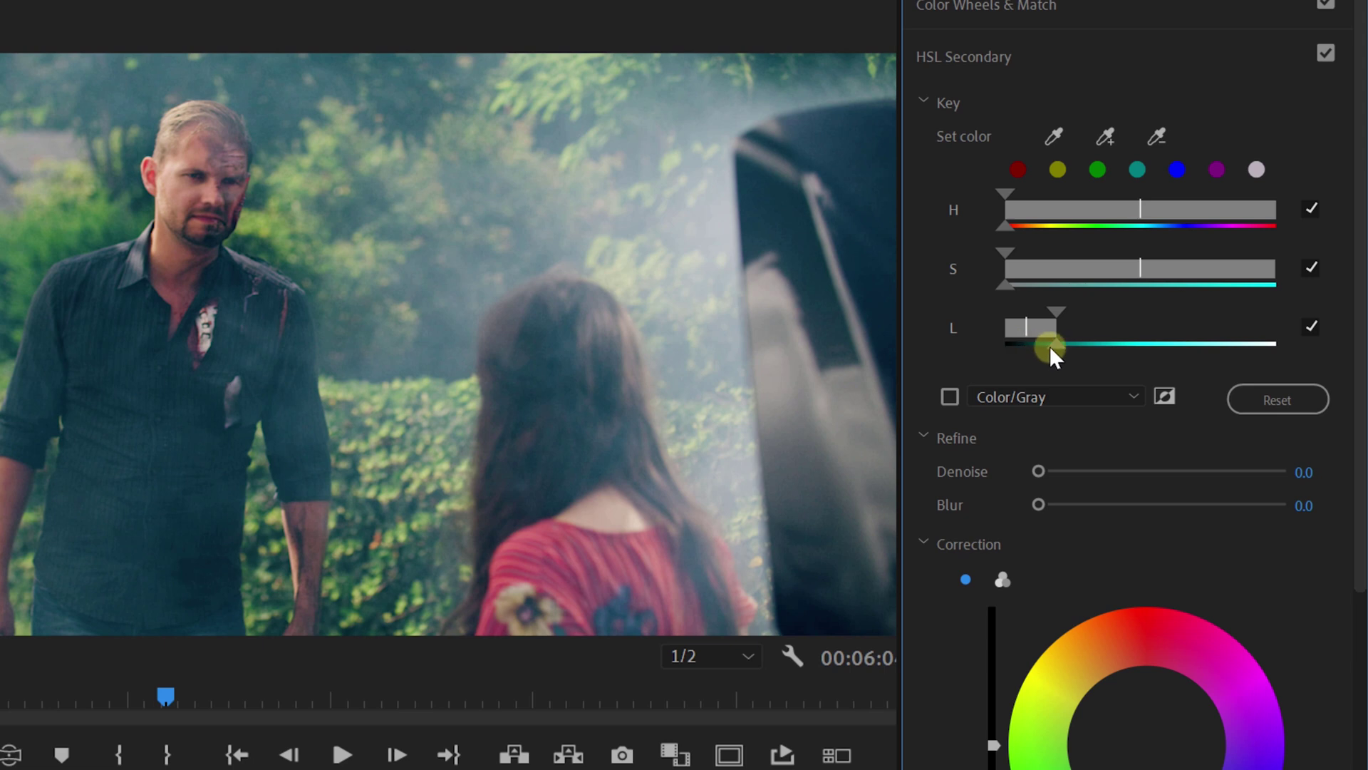
mouse_move(1051, 344)
mouse_down()
mouse_move(1102, 350)
mouse_move(1049, 313)
mouse_move(1050, 338)
mouse_up()
scroll(1307, 341, down, 2)
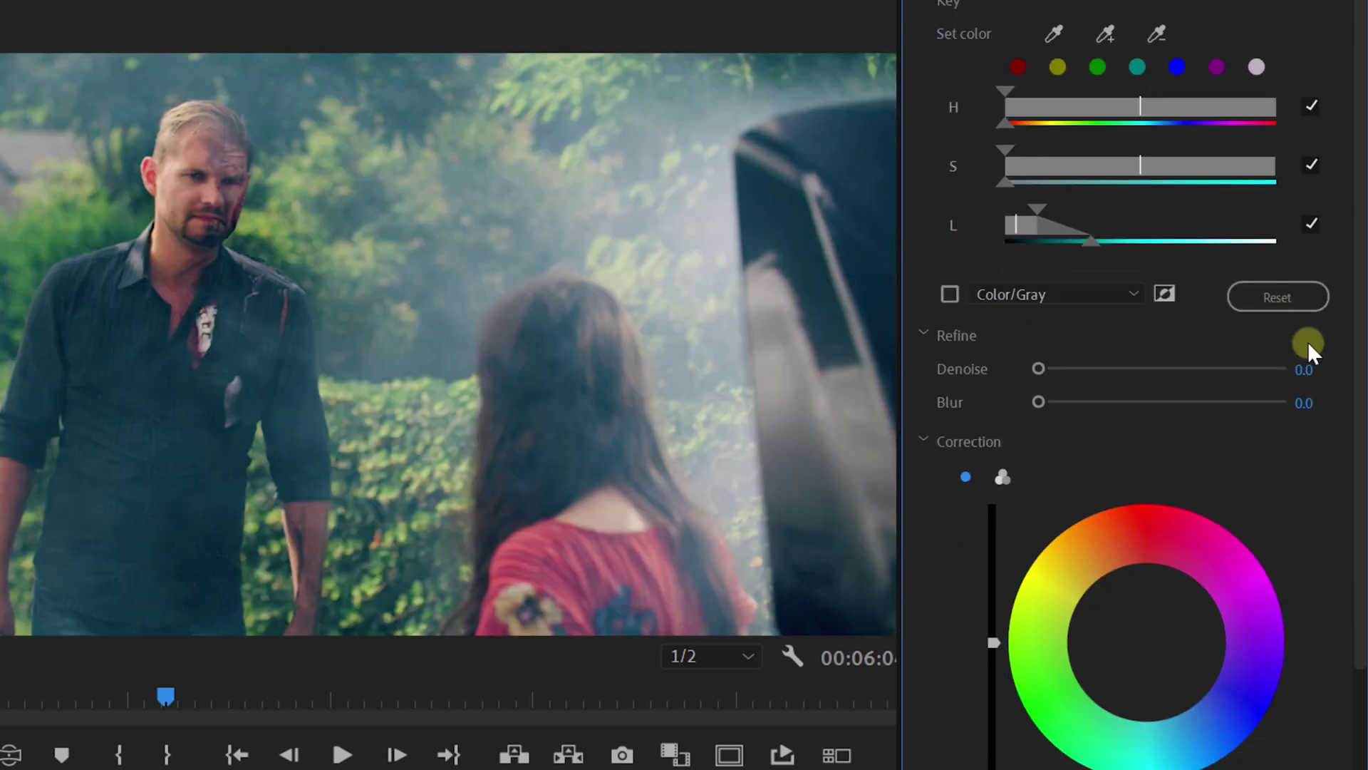
scroll(1309, 340, down, 2)
scroll(1310, 344, down, 2)
scroll(1309, 343, down, 1)
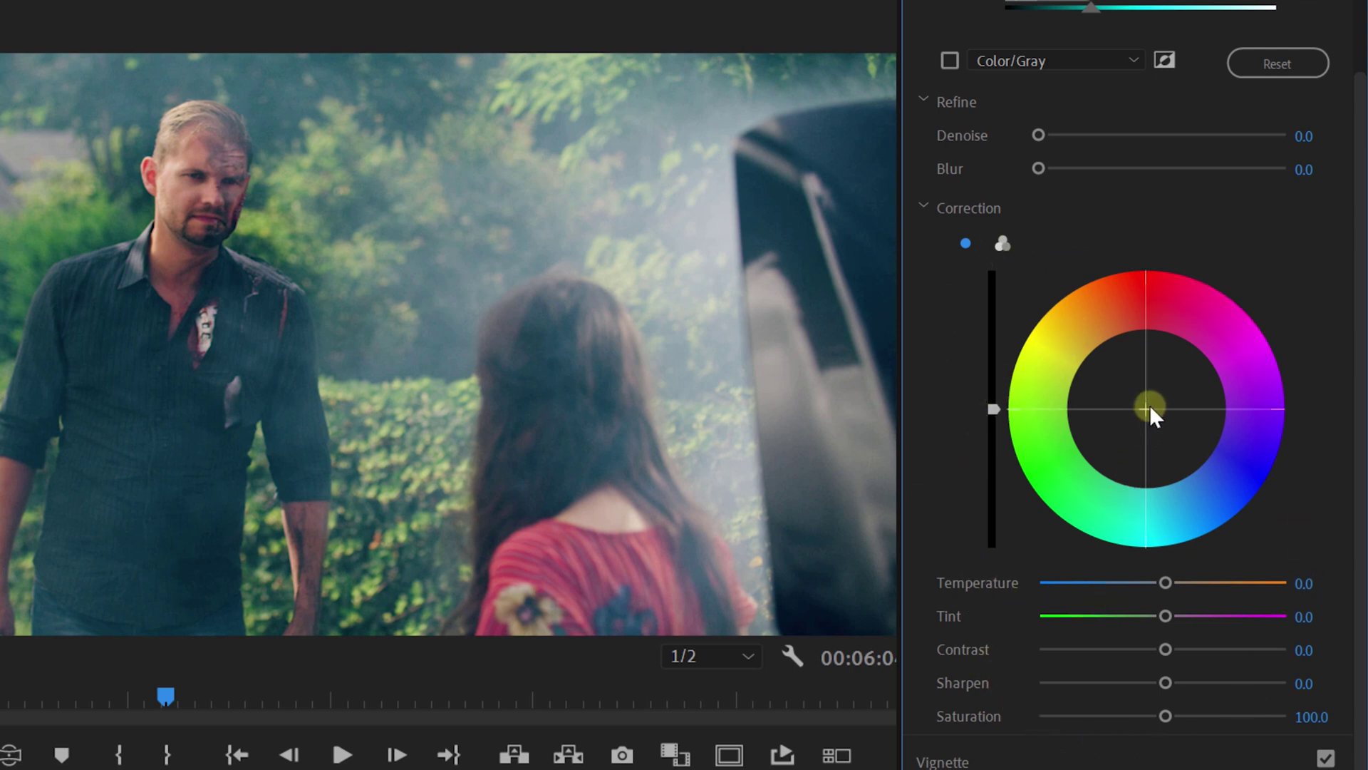
Drag the HSL Secondary colour wheel puck to warm the keyed dark tones.
drag(1146, 406, 1136, 351)
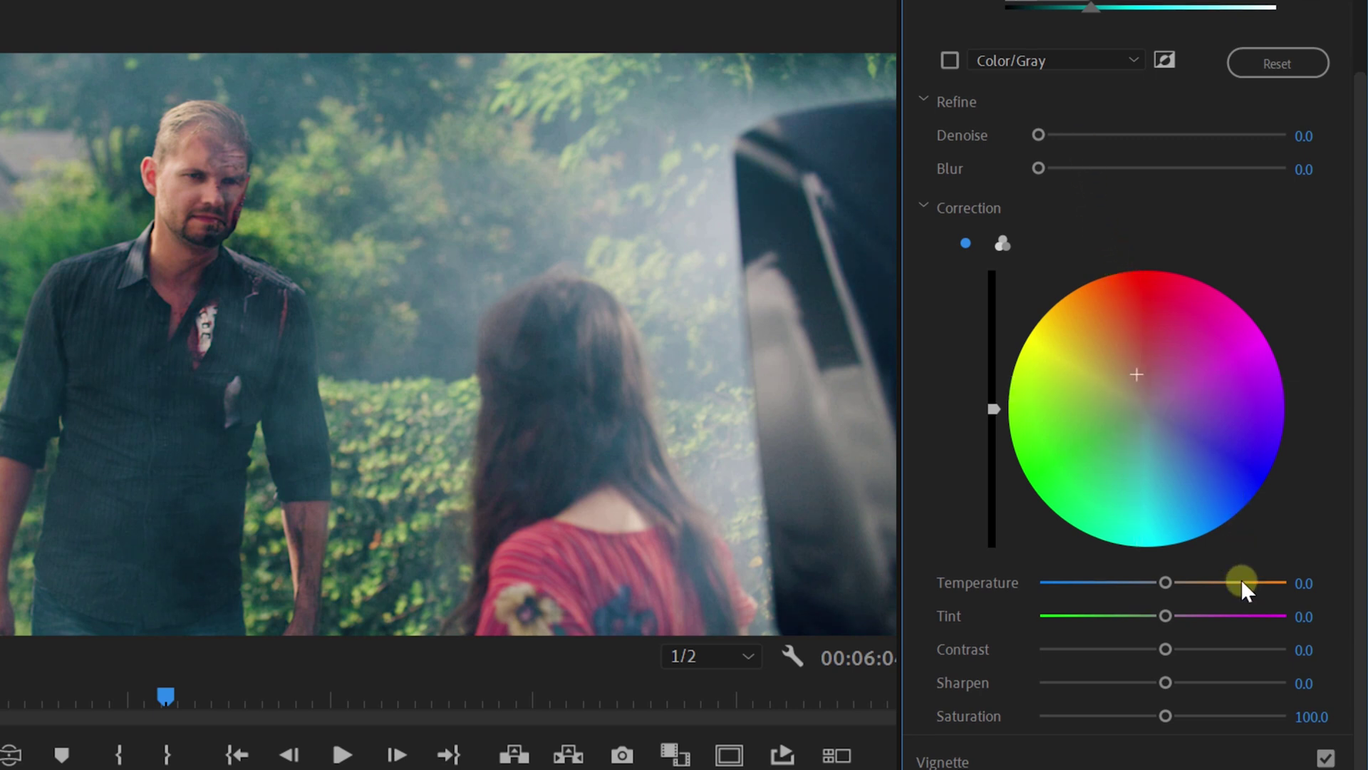
scroll(1241, 579, down, 2)
drag(1163, 647, 1113, 645)
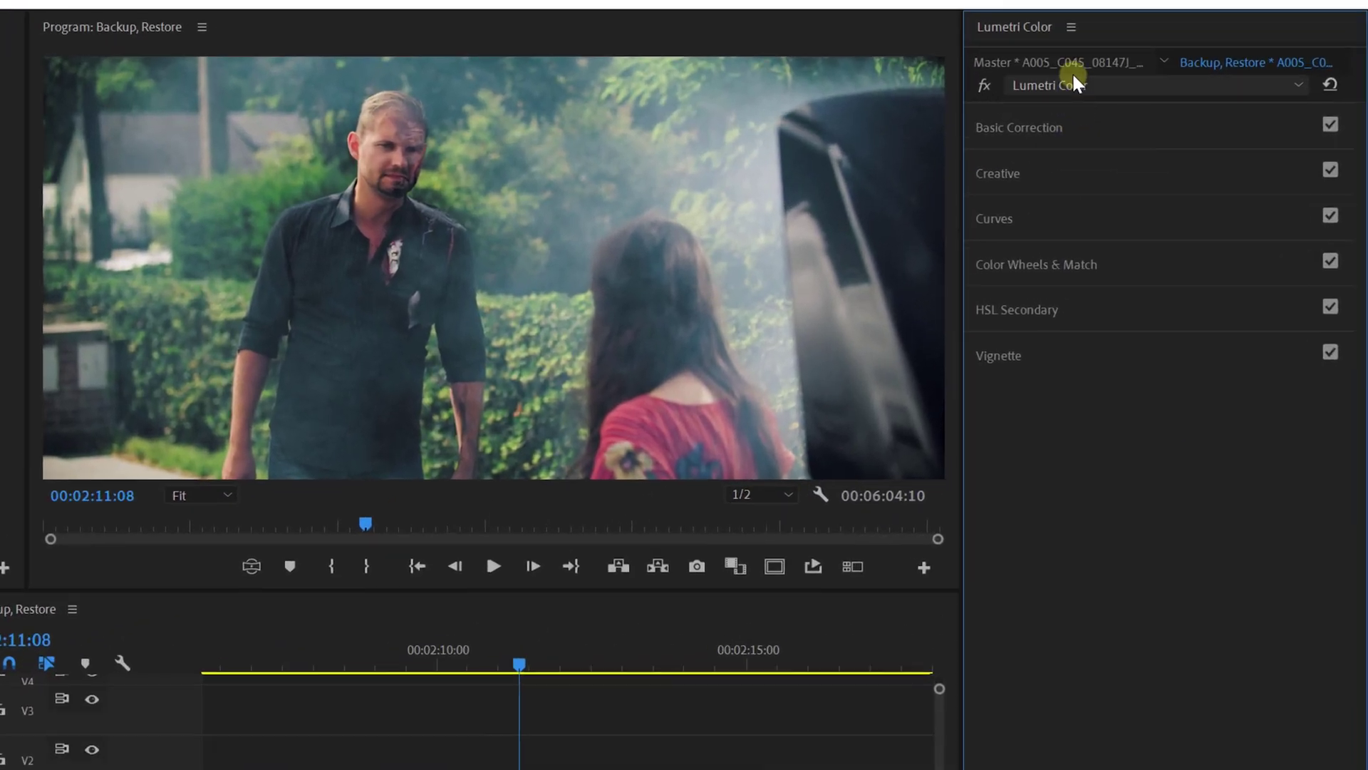
Export the grade as 'My Color Grading' .look into My Looks, then scrub to a later clip.
click(1143, 50)
click(1249, 157)
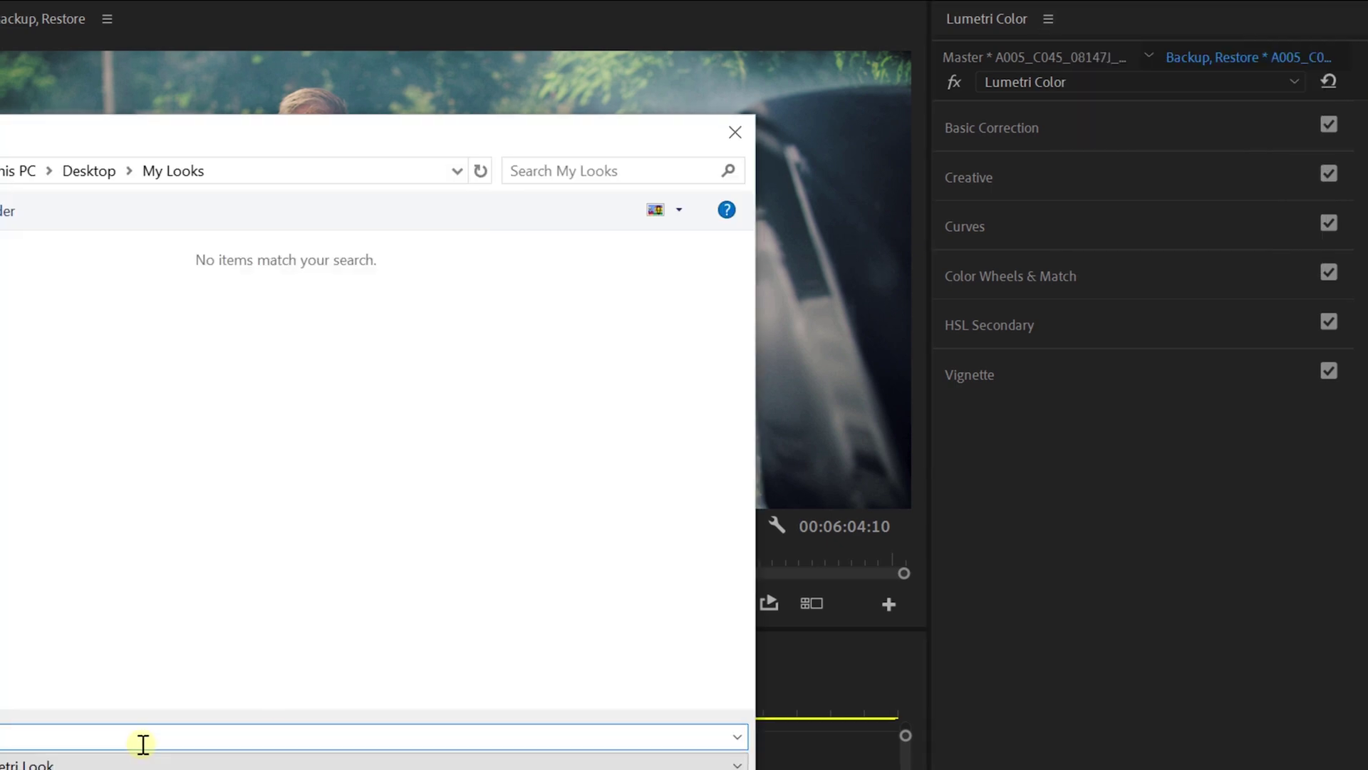
text(My Color Grading)
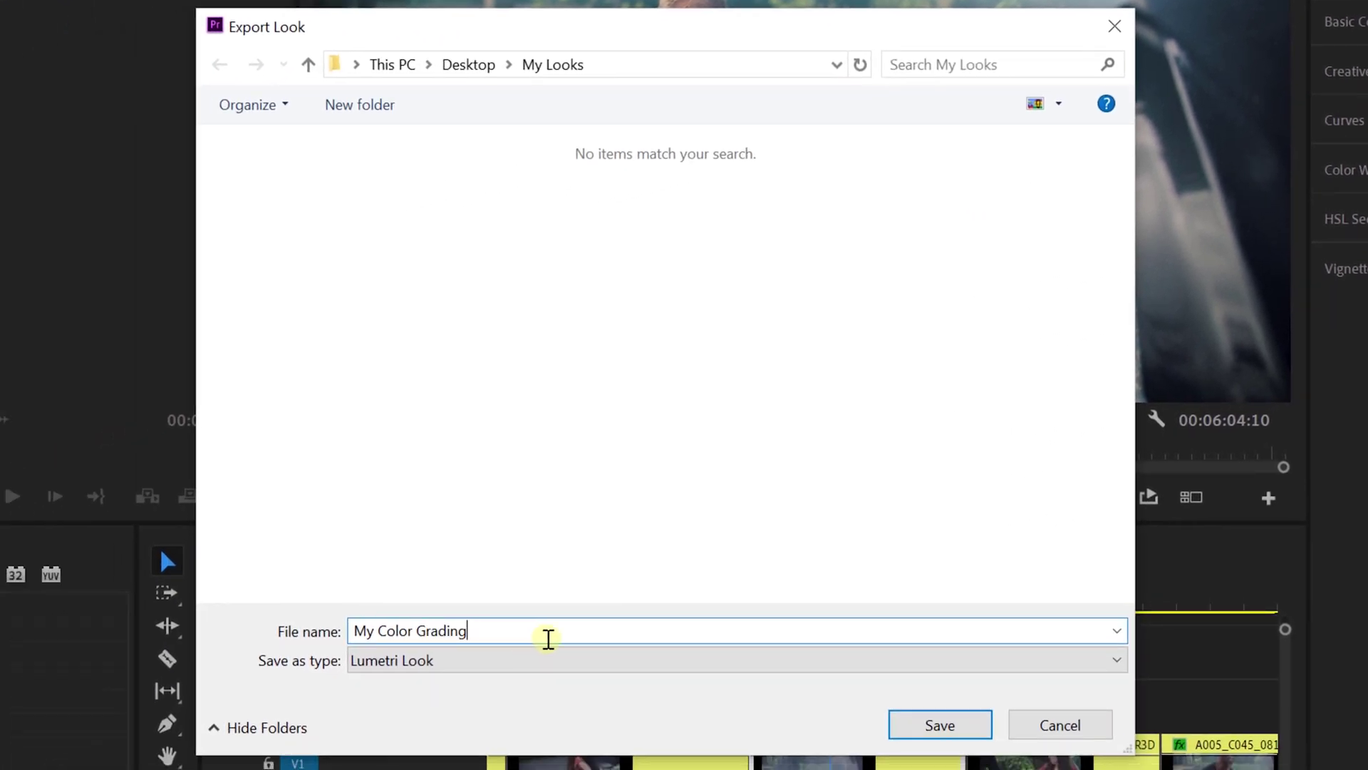
click(946, 728)
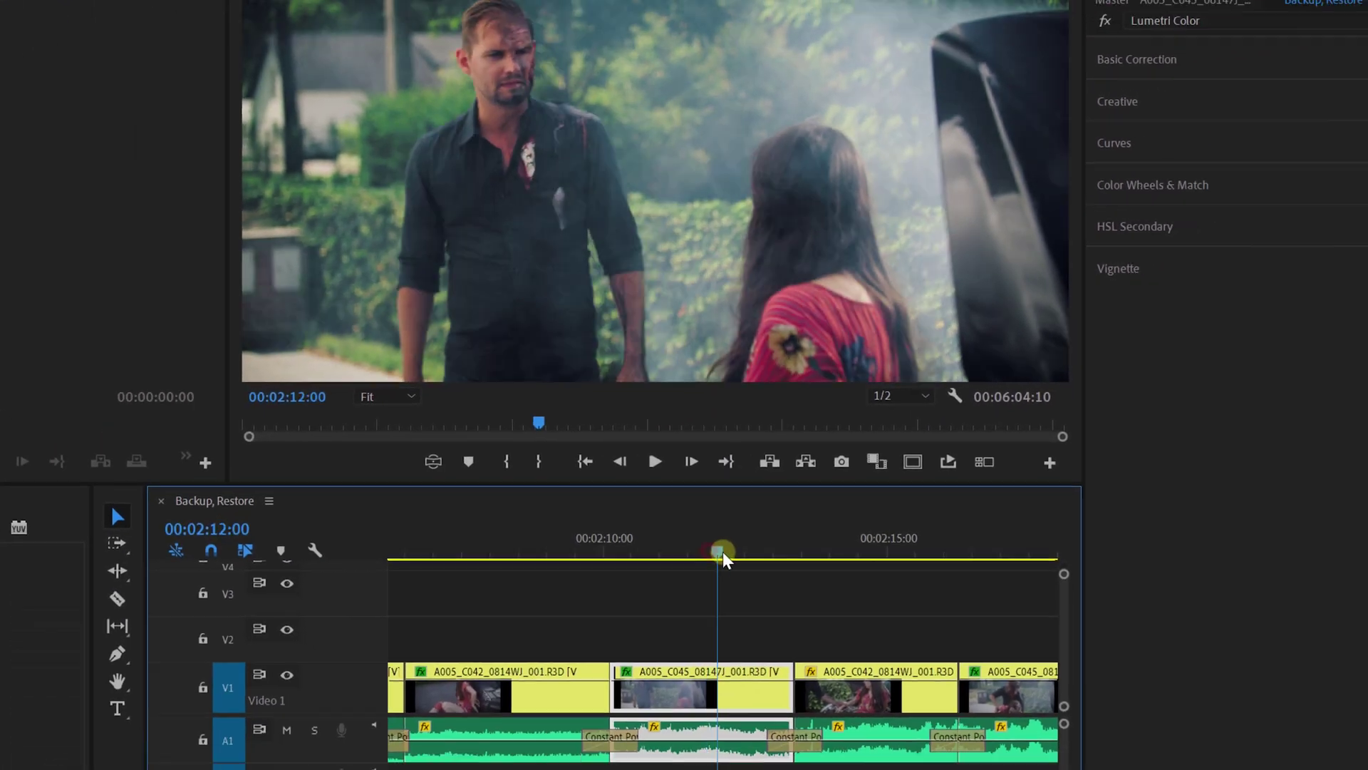
drag(722, 552, 794, 531)
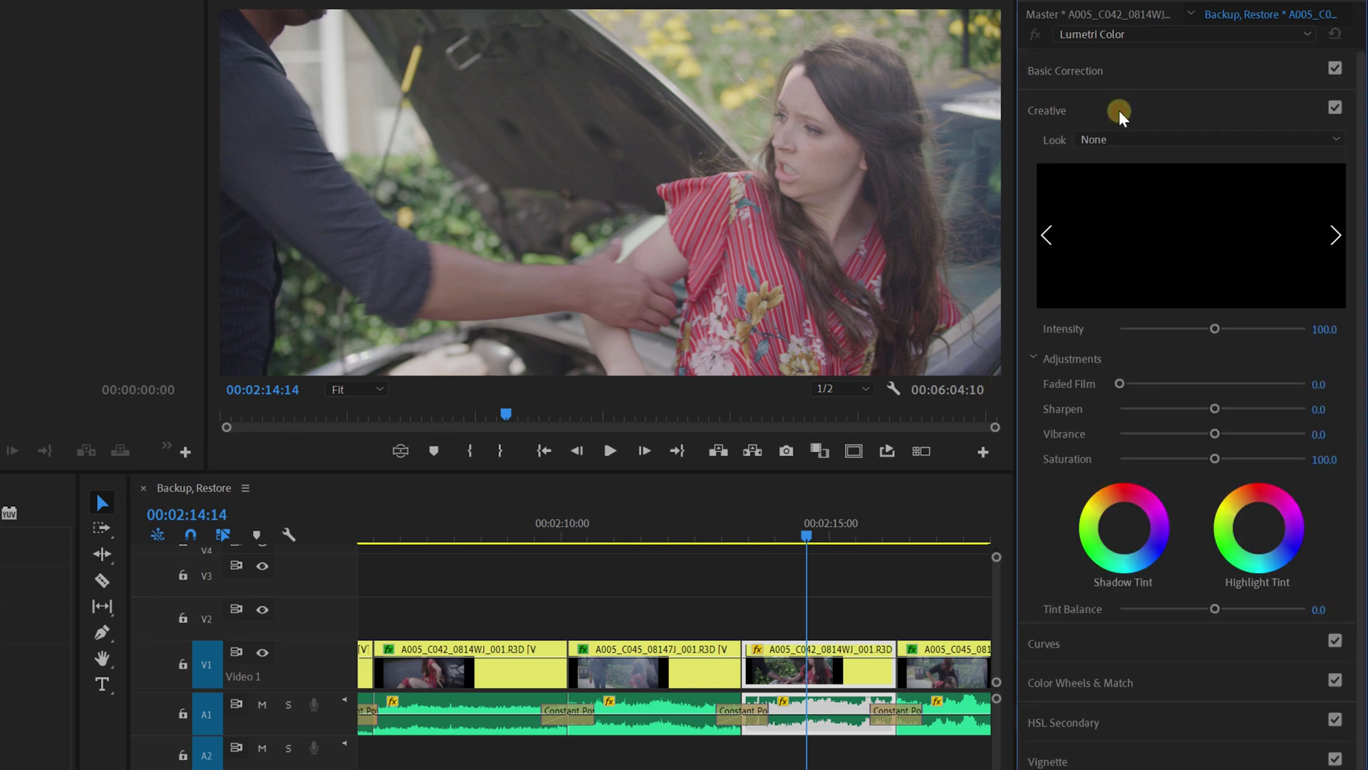
Load My Color Grading.look as the later clip's Creative look through the Look list's Browse option.
click(1118, 112)
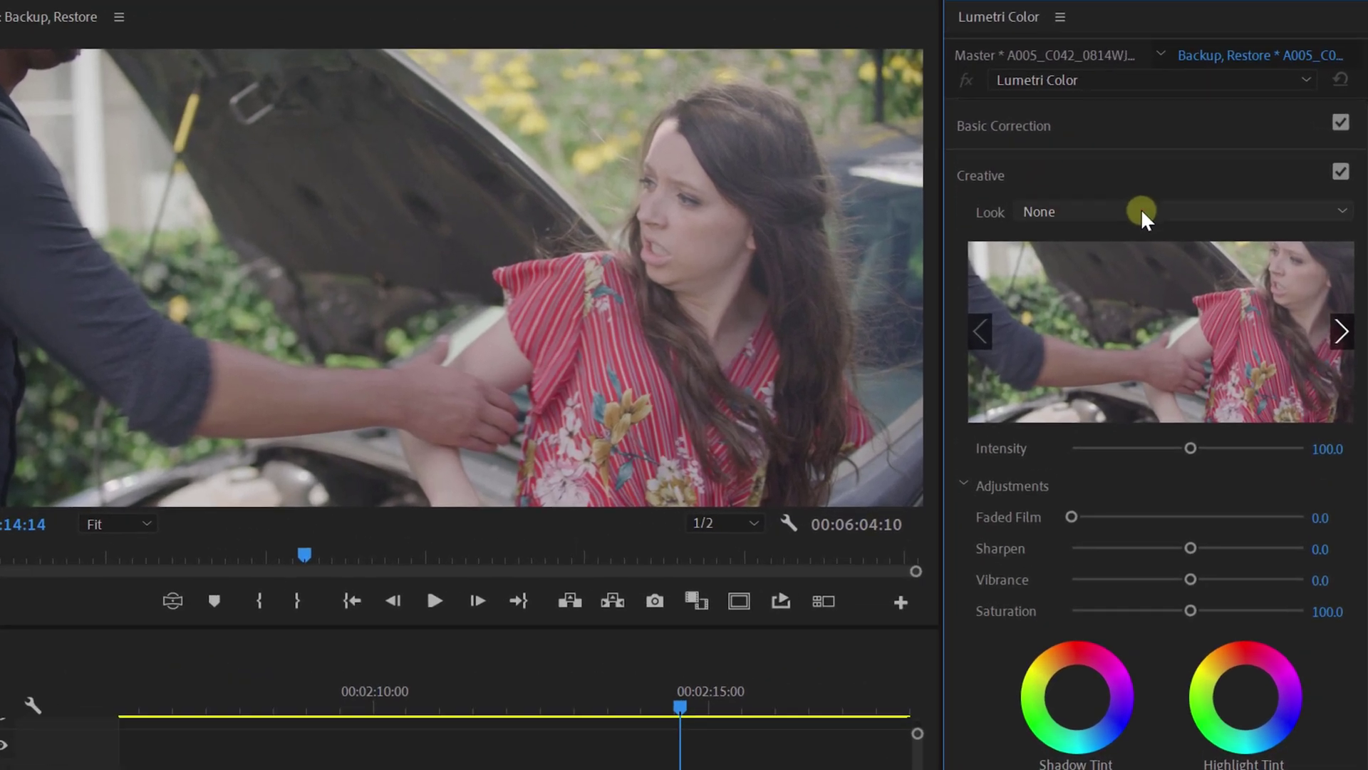
click(1140, 208)
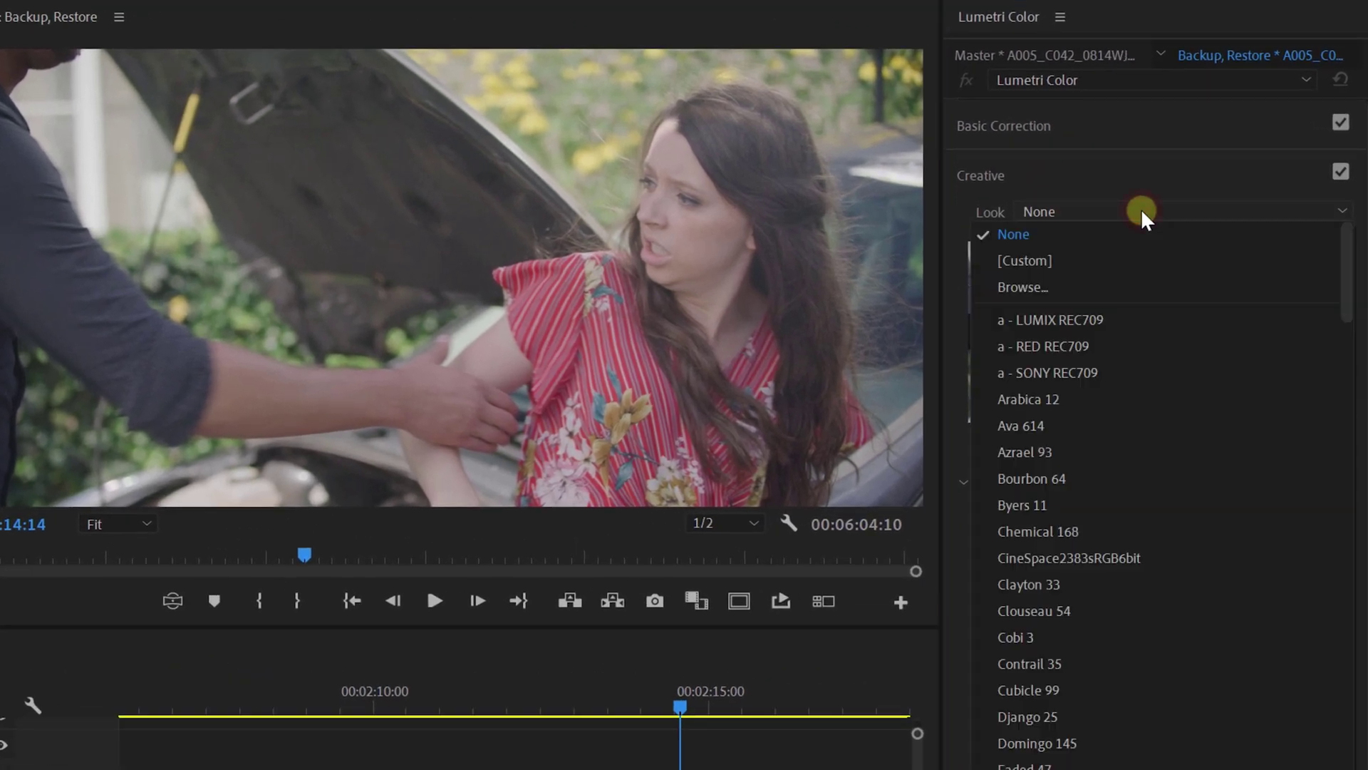
click(1171, 255)
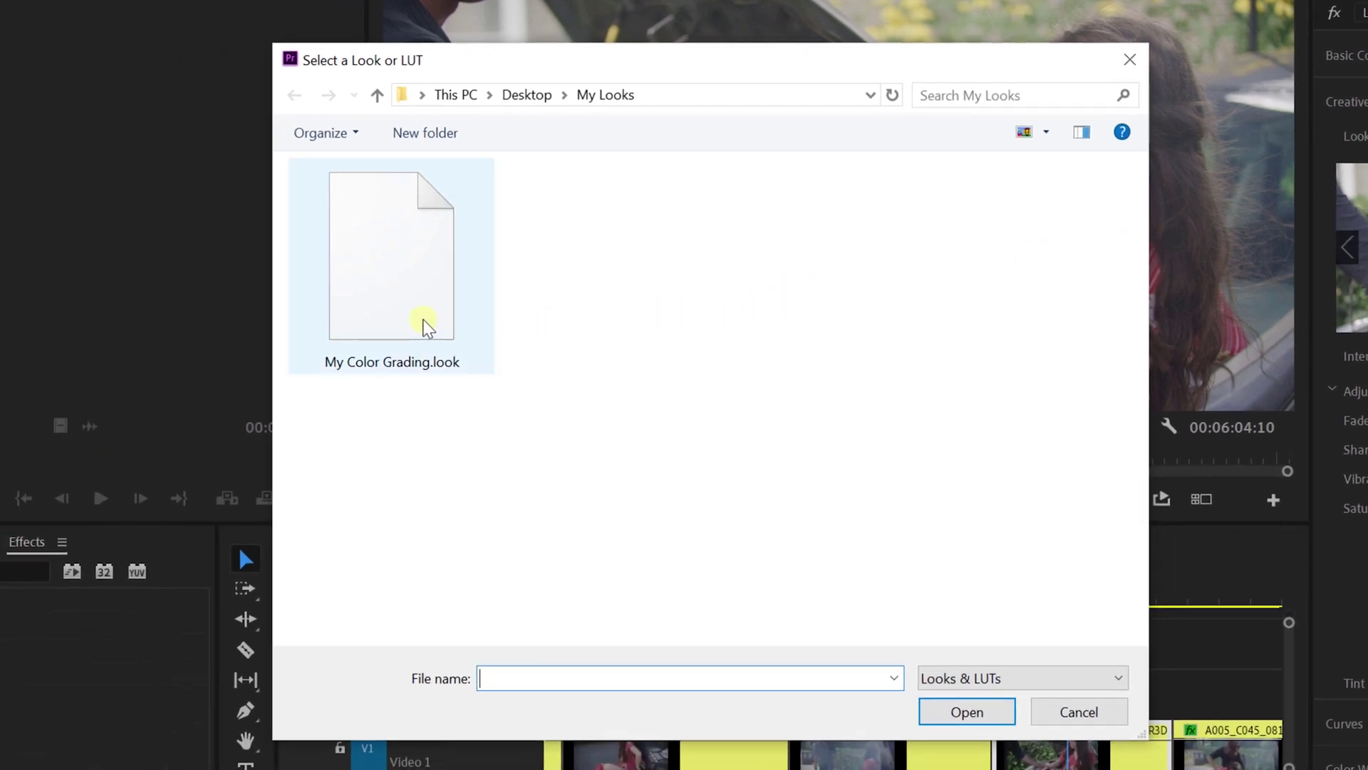
click(424, 321)
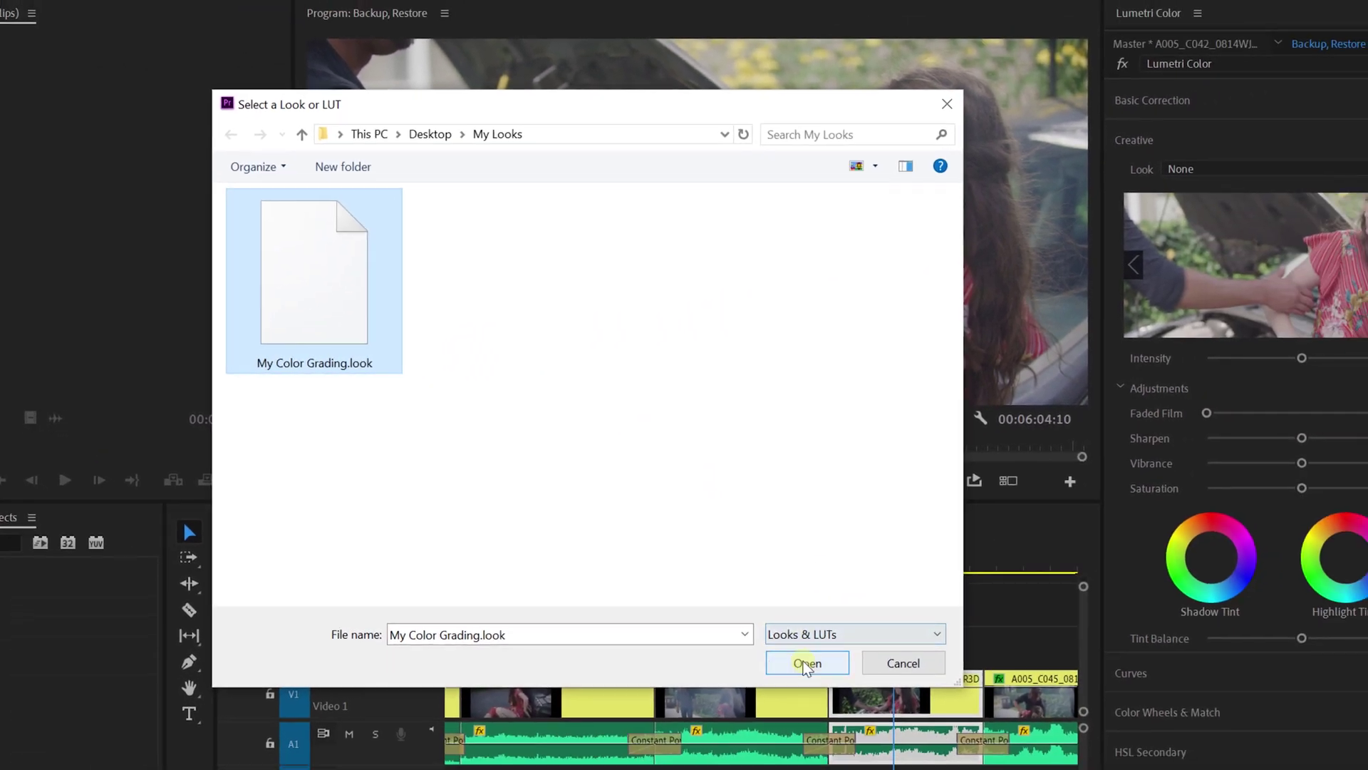
click(967, 712)
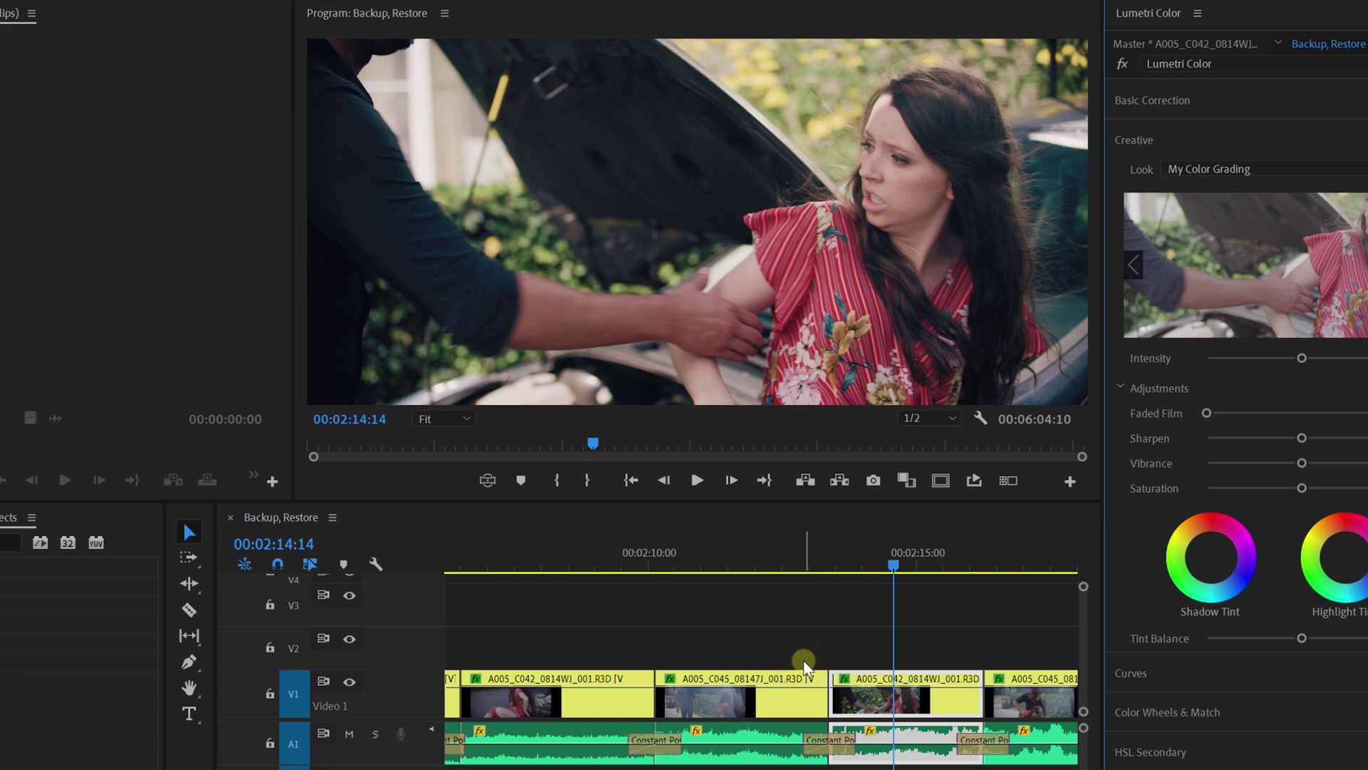